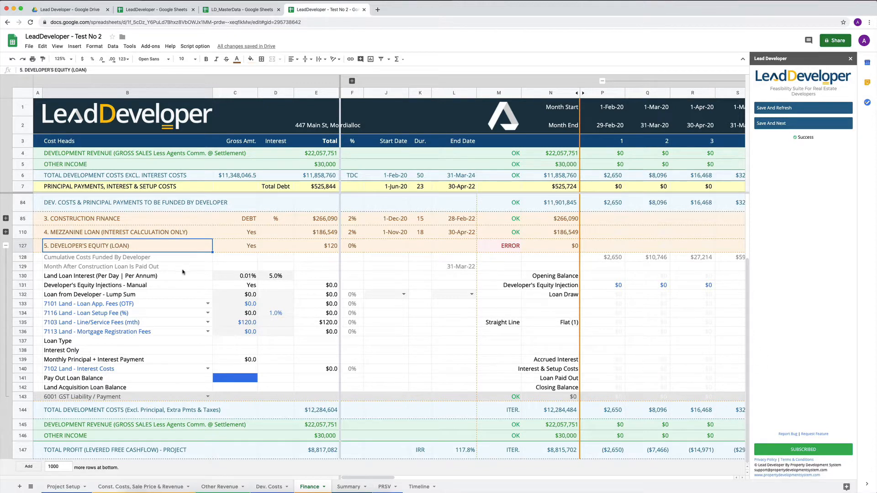
Step: Review the Developer's Loan settings on the Project Setup sheet, covering its activation, loan amount, interest rate and equity injection option
click(61, 487)
scroll(257, 383, down, 3)
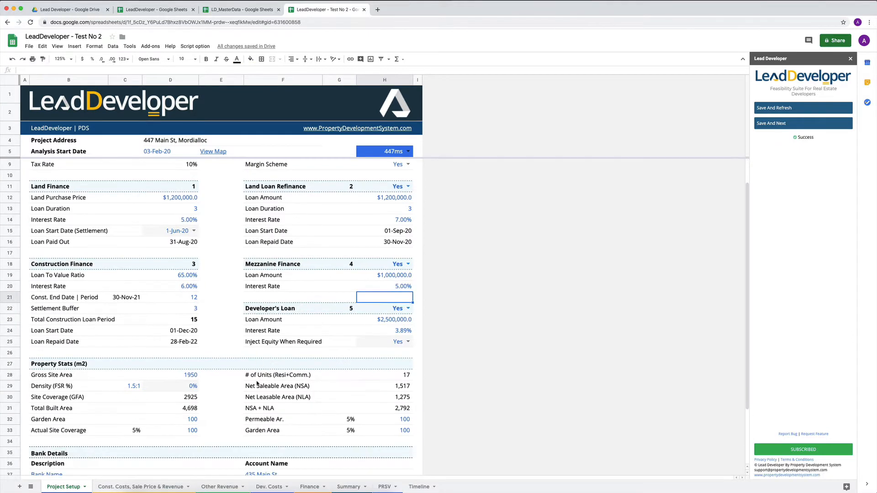
click(396, 308)
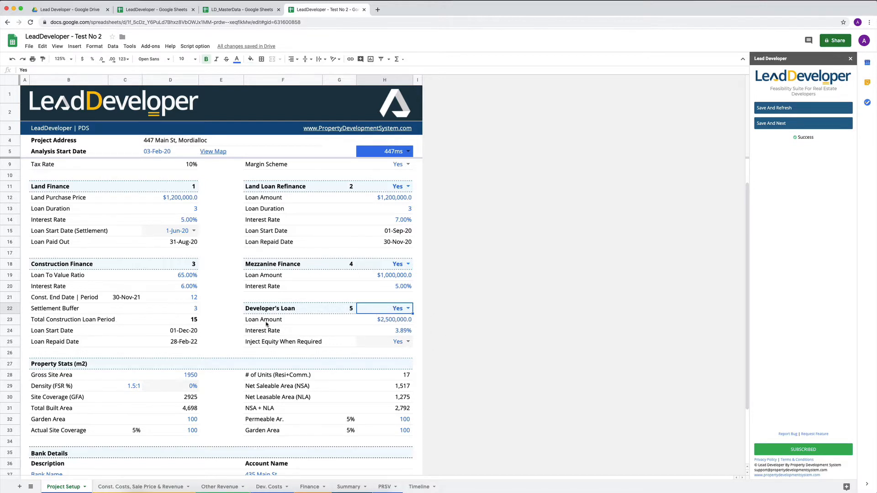
click(397, 323)
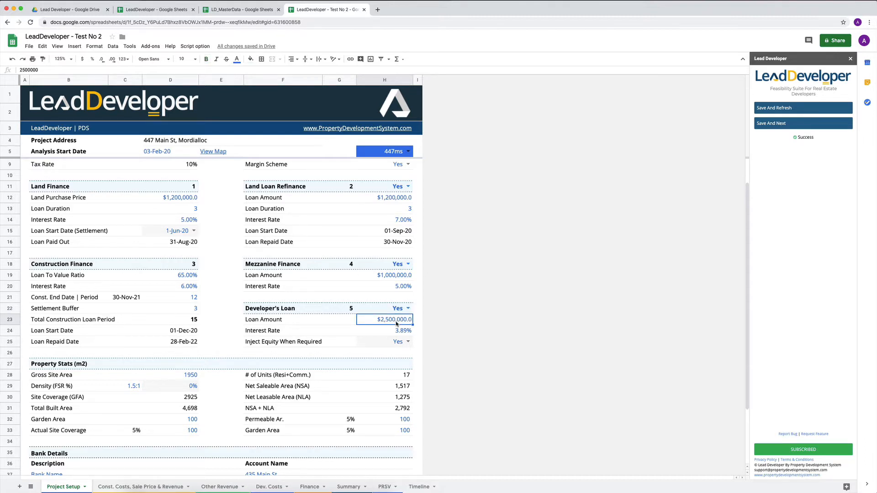
click(268, 333)
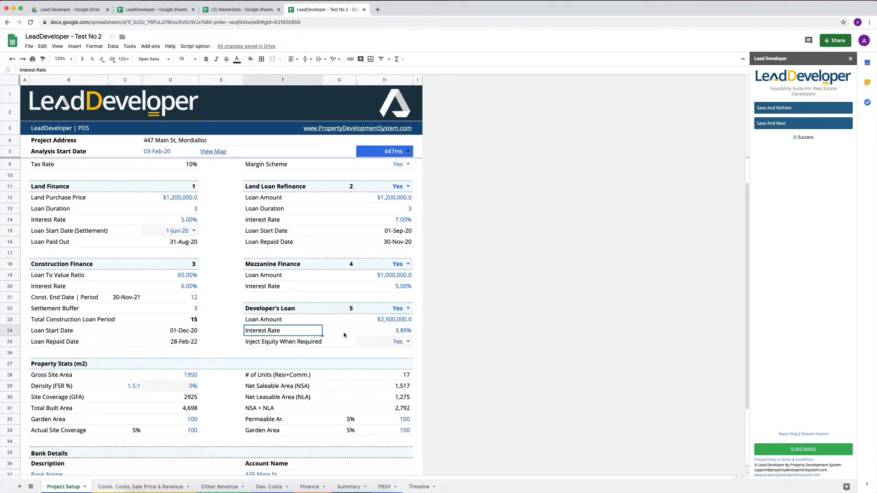
click(392, 333)
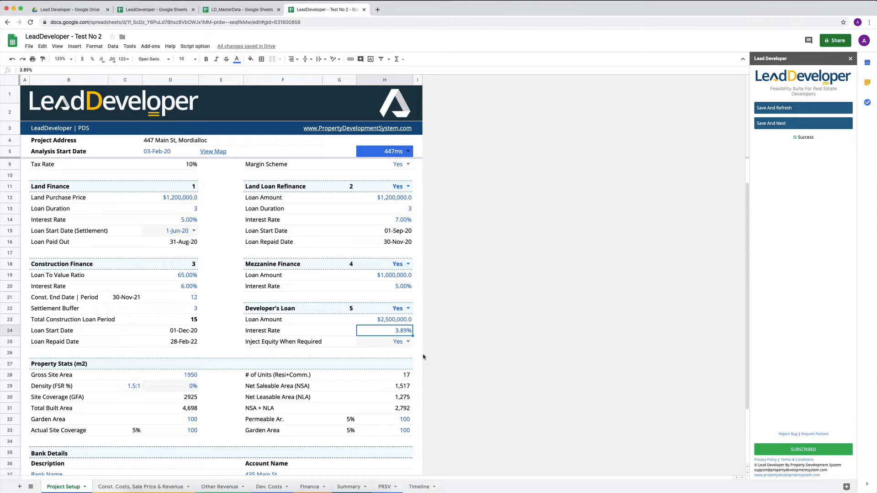
key(Down)
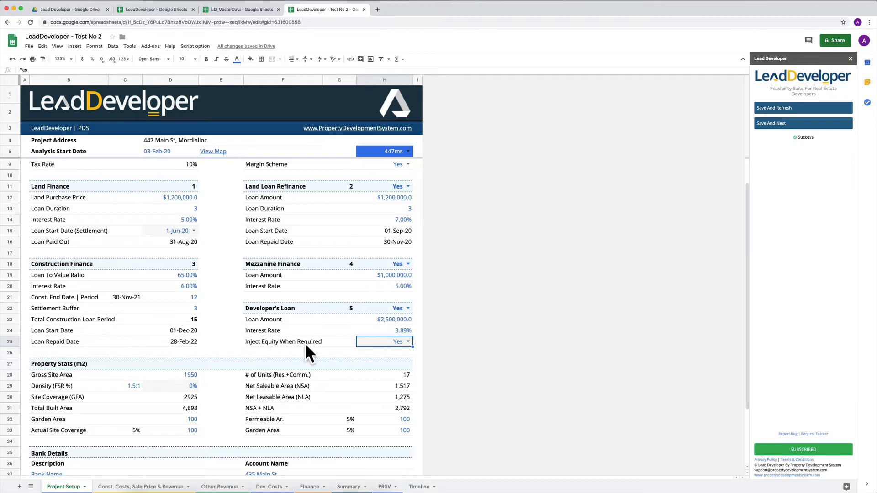
Step: Examine the manual equity injection and lump sum rows under Developer's Equity (Loan) on the Finance sheet, cross-checking the Project Setup option
click(309, 487)
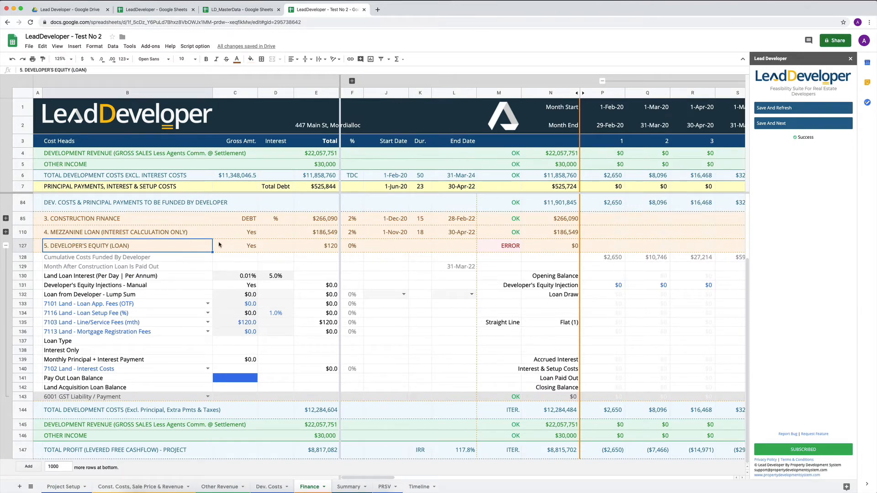
click(50, 286)
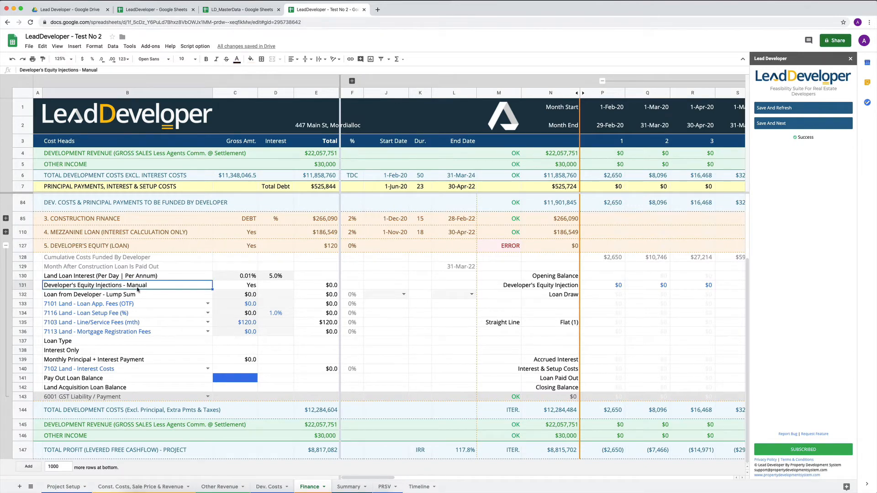
click(247, 286)
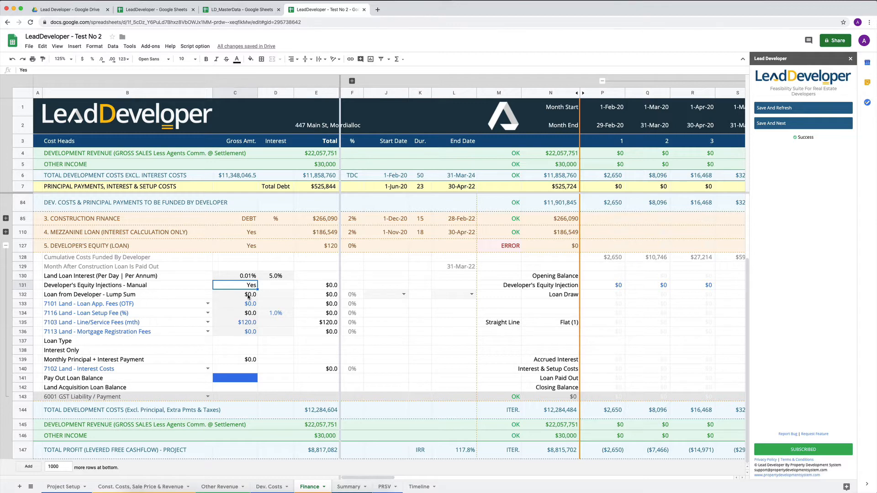
click(231, 298)
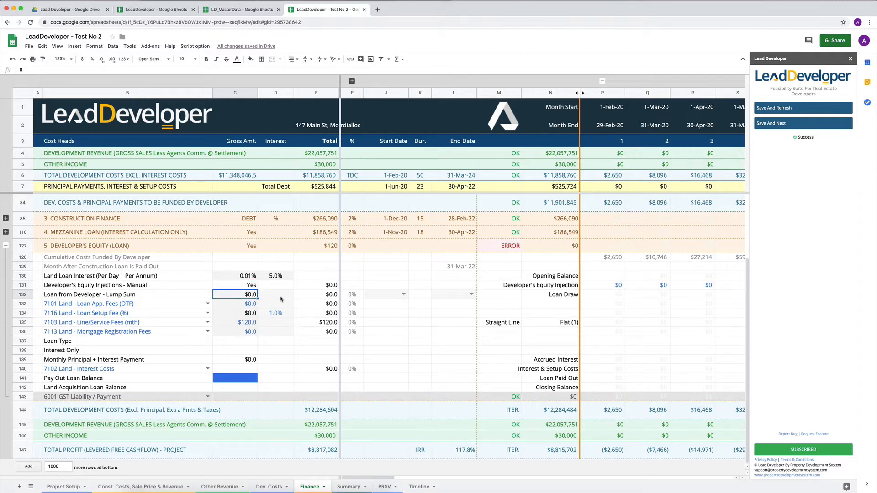
scroll(457, 312, right, 6)
click(65, 487)
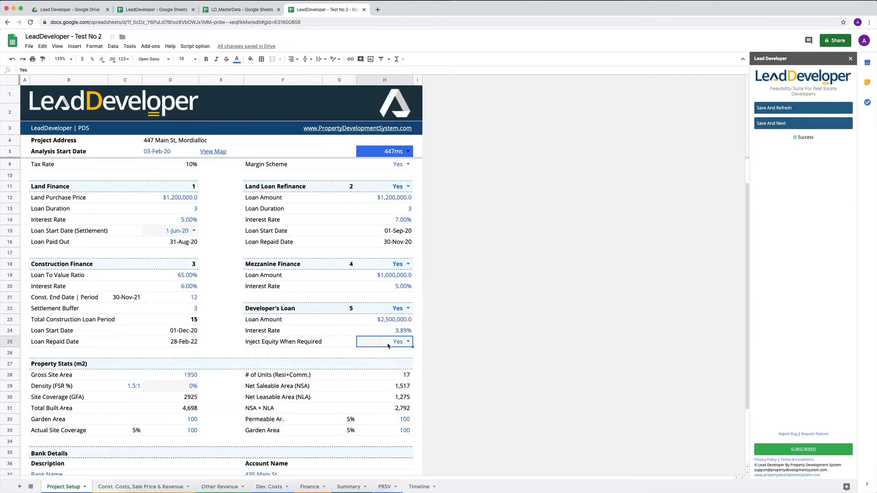
click(309, 487)
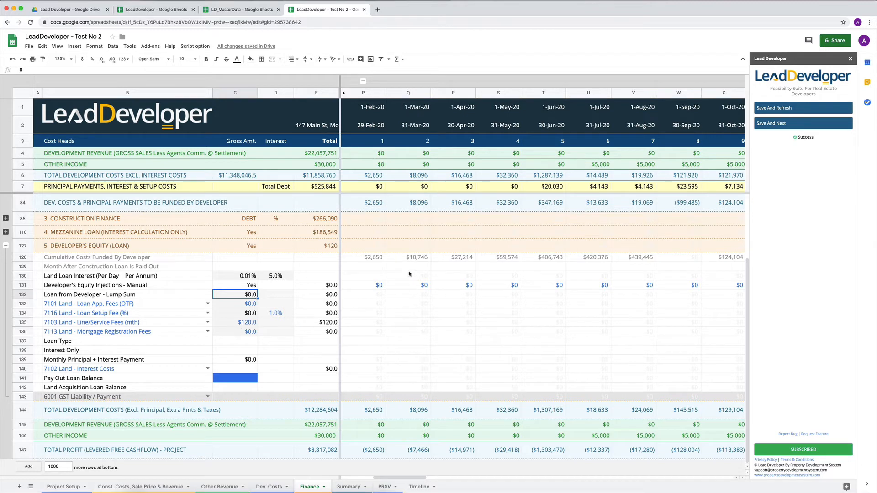
Step: Set the Finance sheet's zoom level to 90%
scroll(377, 288, left, 4)
scroll(377, 288, right, 2)
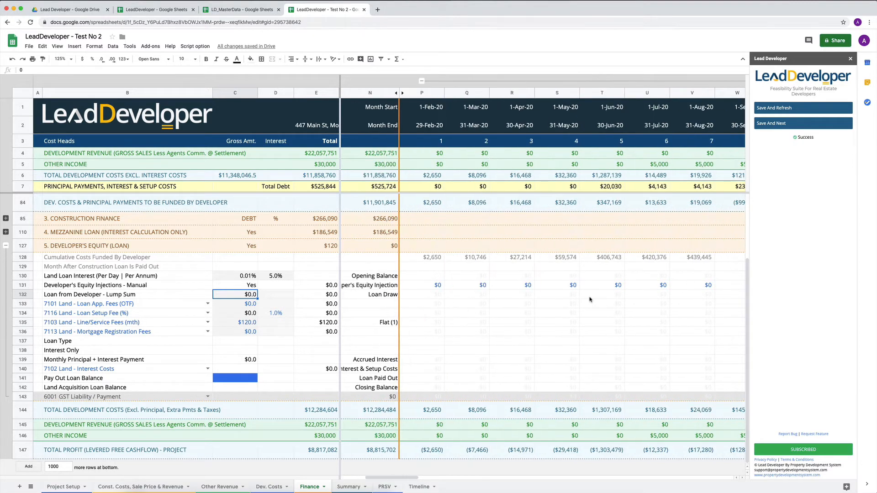
click(62, 59)
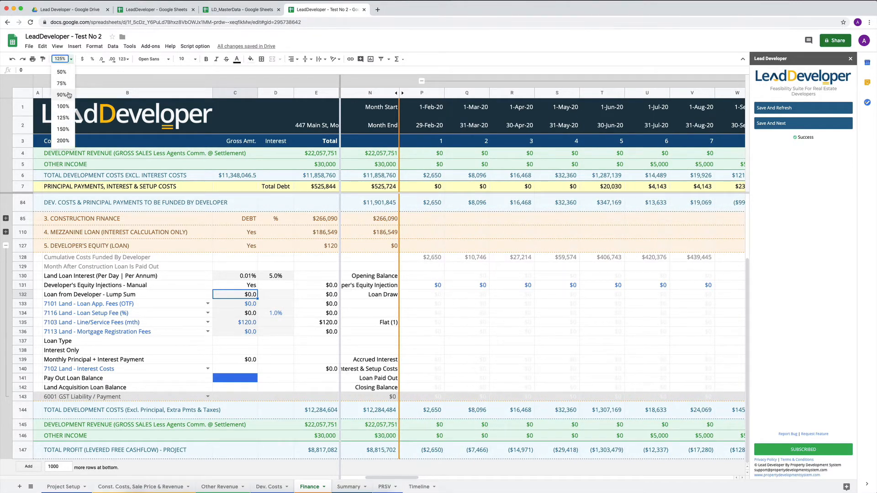
click(69, 95)
click(417, 305)
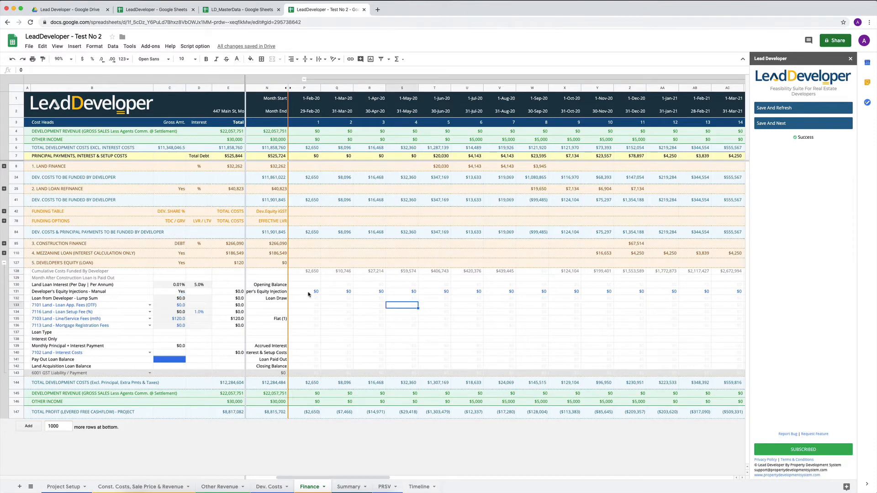
scroll(304, 293, left, 1)
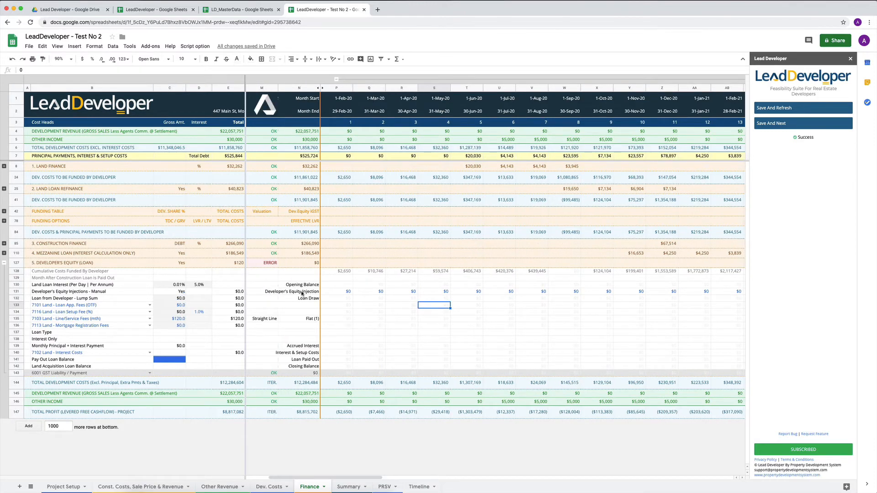
Step: Enter a developer's equity injection of 60000 for the month starting 1-Feb-20
click(267, 293)
click(342, 292)
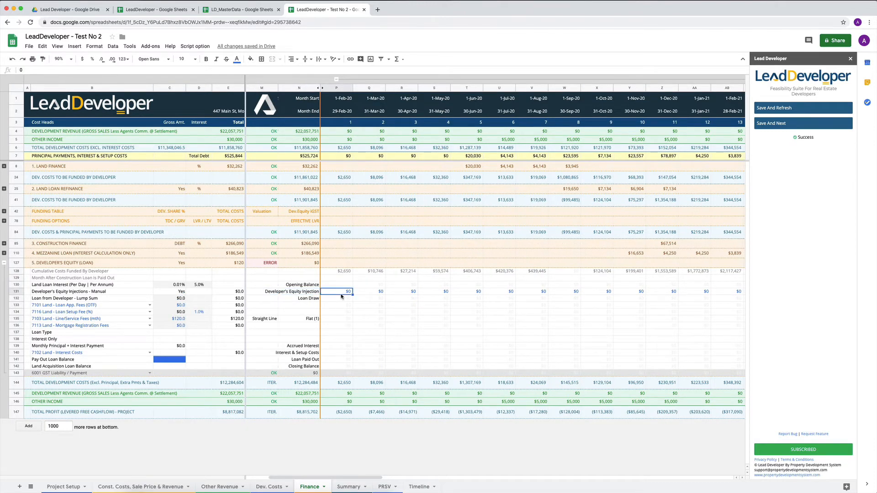
scroll(341, 297, right, 4)
scroll(342, 297, left, 5)
click(436, 292)
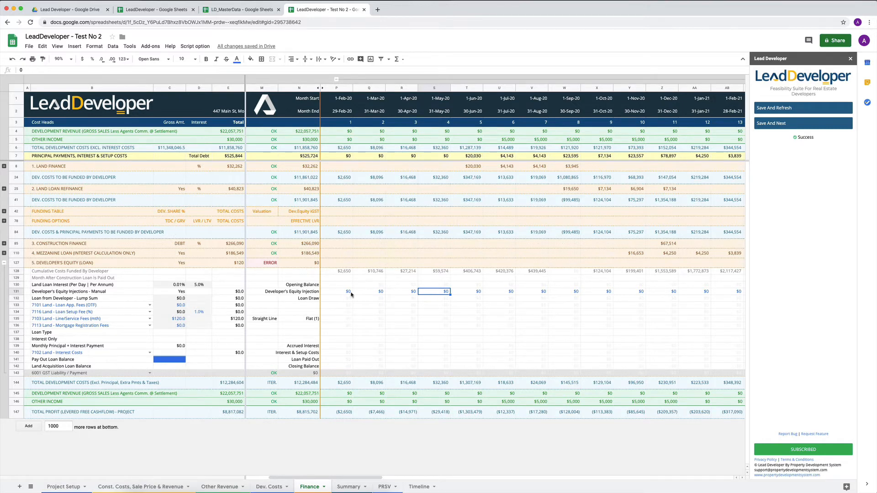
scroll(360, 293, left, 2)
click(437, 293)
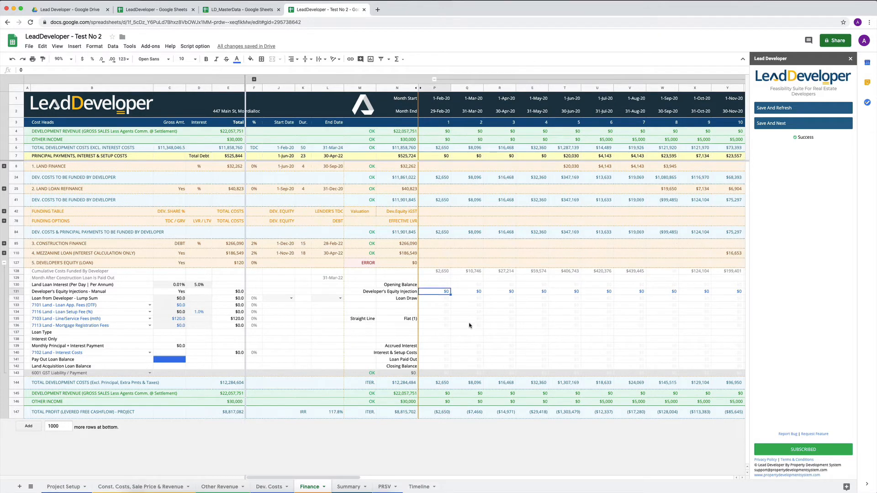
text(600)
key(Tab)
Step: Enter a developer's equity injection of 350000 for the month starting 1-Jun-20
key(Tab)
key(Tab)
key(Tab)
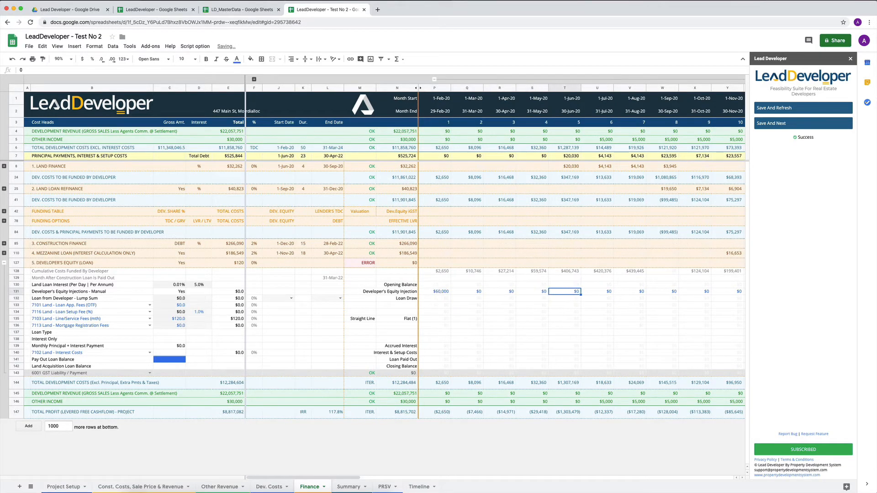
key(Tab)
scroll(524, 332, right, 1)
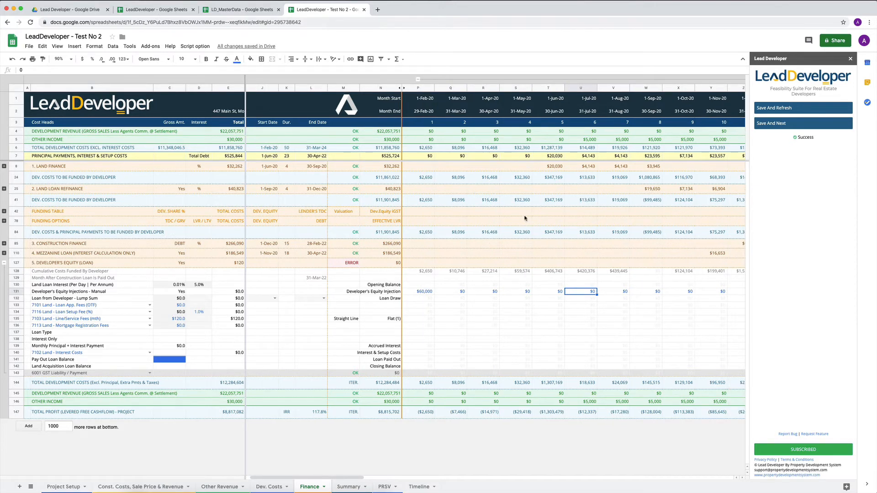
click(556, 294)
text(350000)
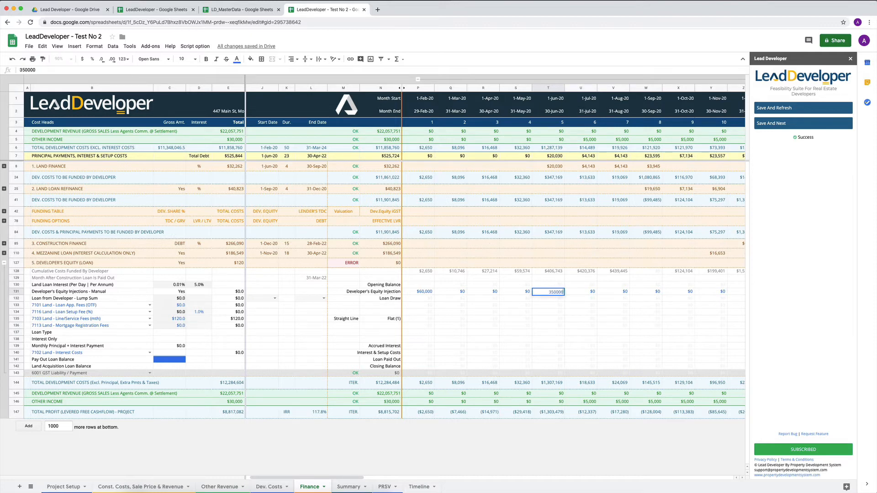
key(Return)
key(Up)
Step: Look through the developer's costs and equity injection cells for the months following June 2020
scroll(539, 302, right, 3)
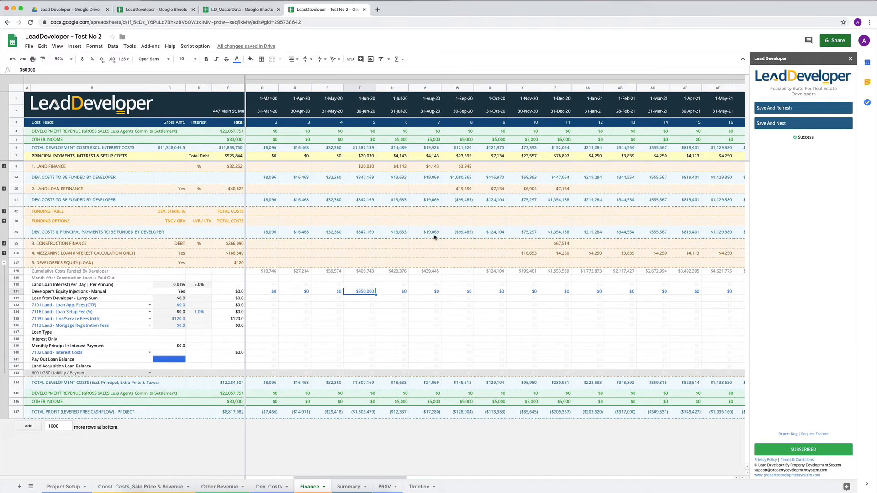
scroll(536, 234, right, 3)
scroll(536, 234, right, 3)
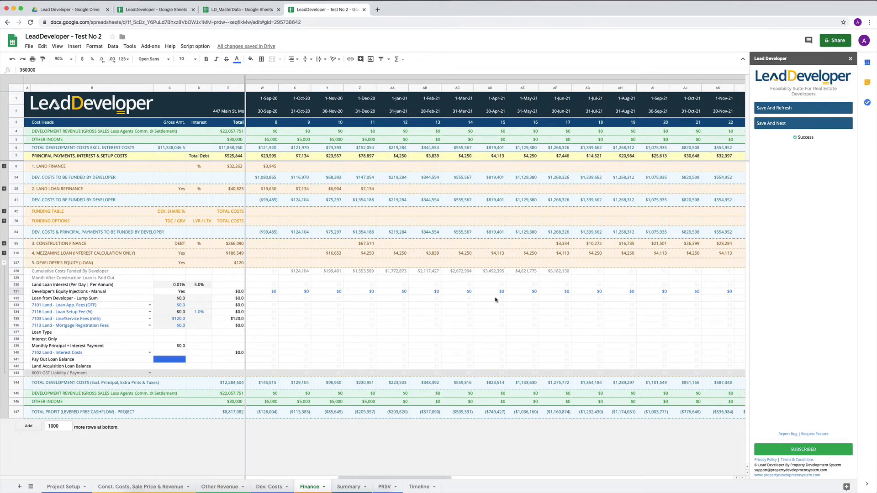
scroll(533, 297, left, 6)
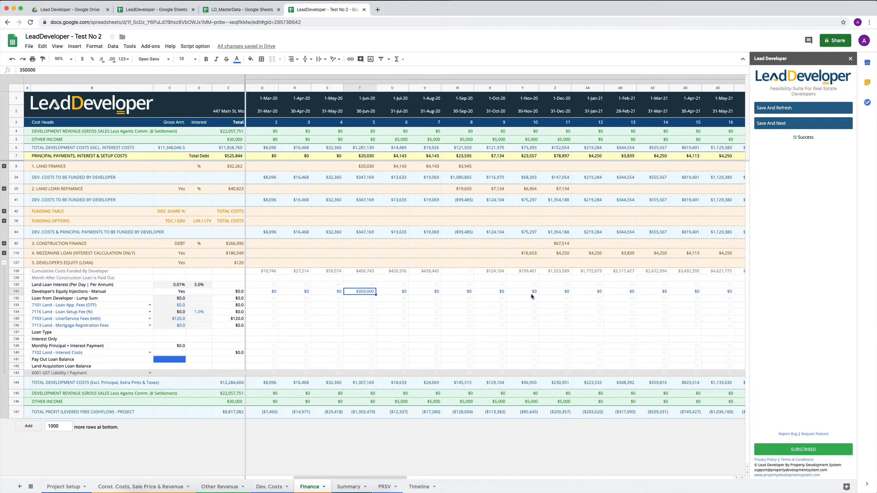
click(531, 293)
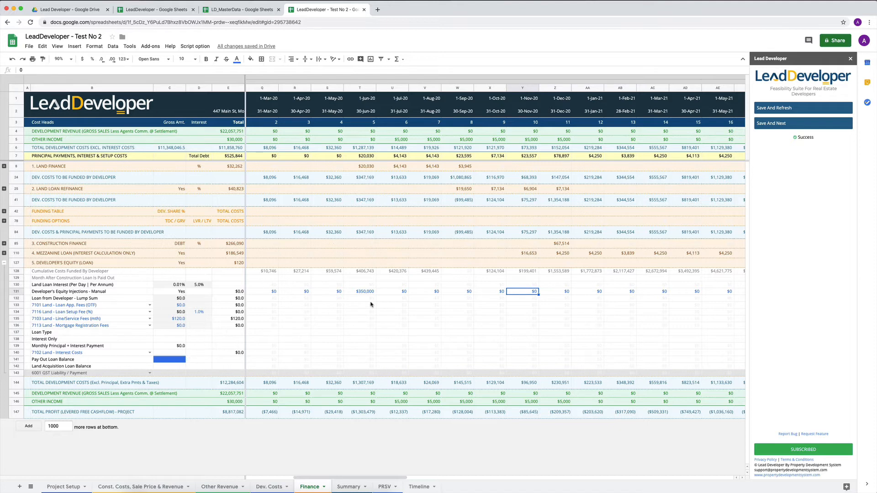
scroll(371, 304, left, 6)
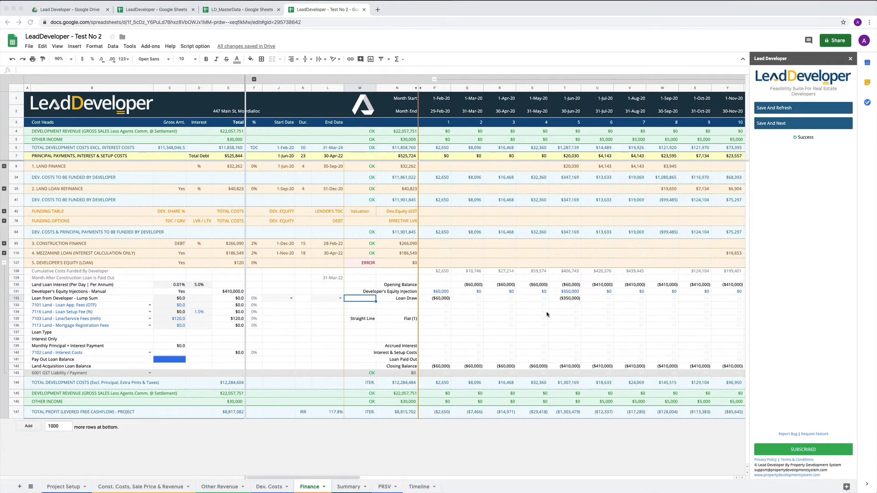
click(322, 299)
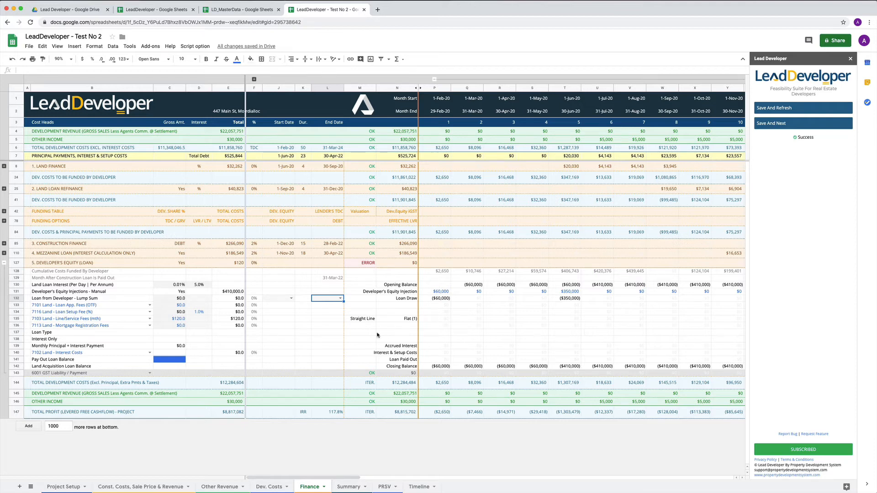
click(283, 301)
click(291, 299)
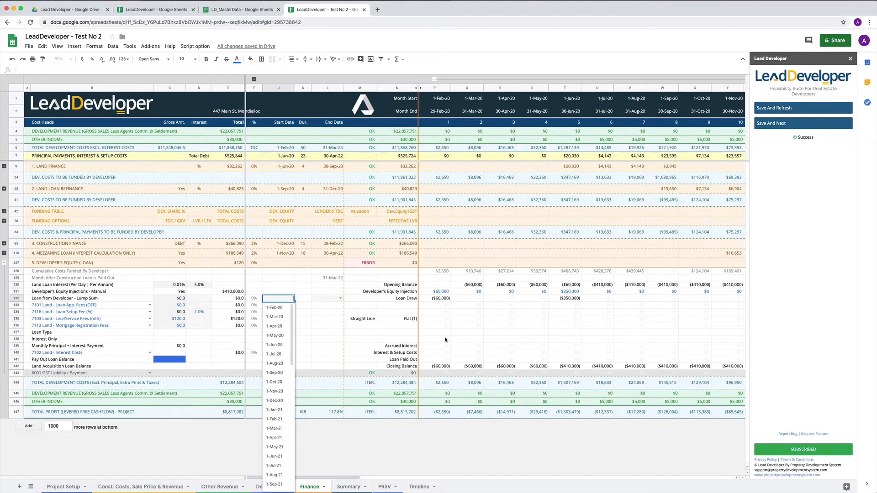
click(331, 300)
click(430, 292)
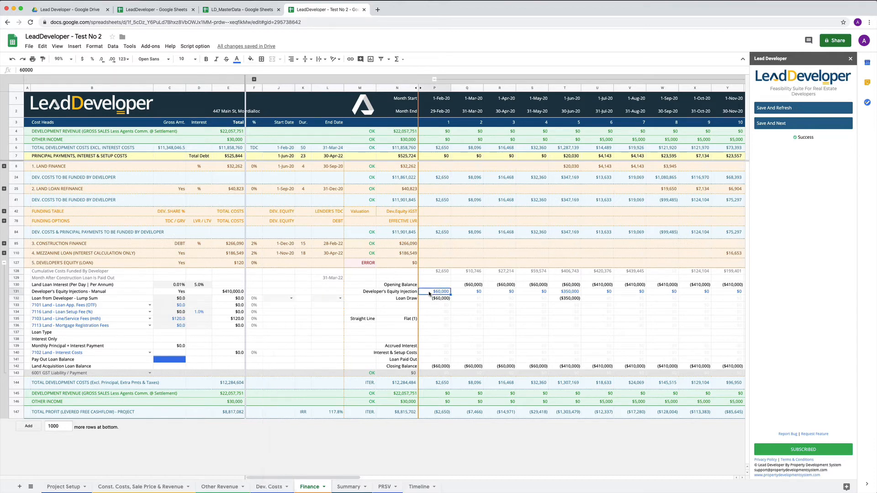
Step: Set the start date of the Loan from Developer - Lump Sum row to 1-Feb-20
click(278, 299)
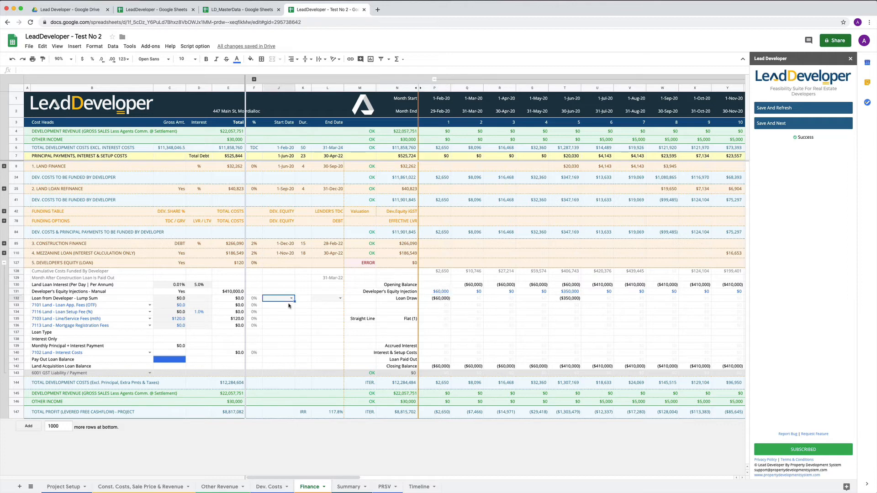
click(291, 299)
click(282, 309)
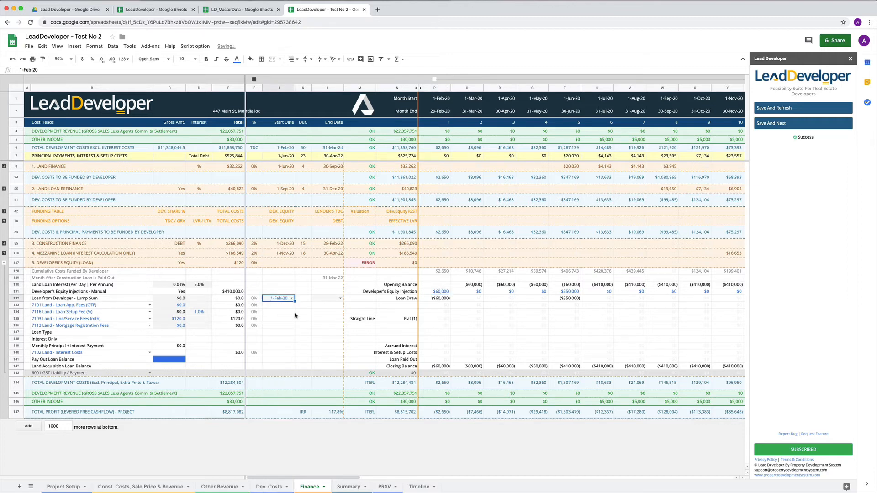
Step: Set the end date of the Loan from Developer - Lump Sum row to 31-Mar-22
click(332, 300)
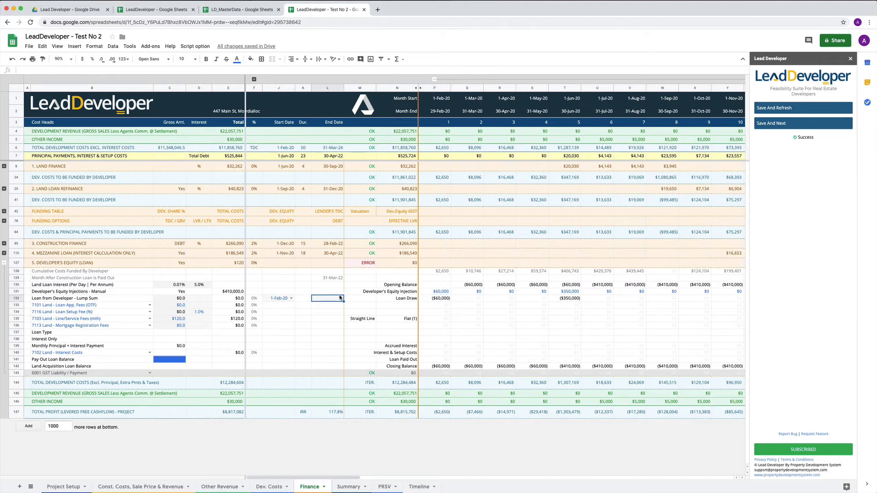
click(340, 298)
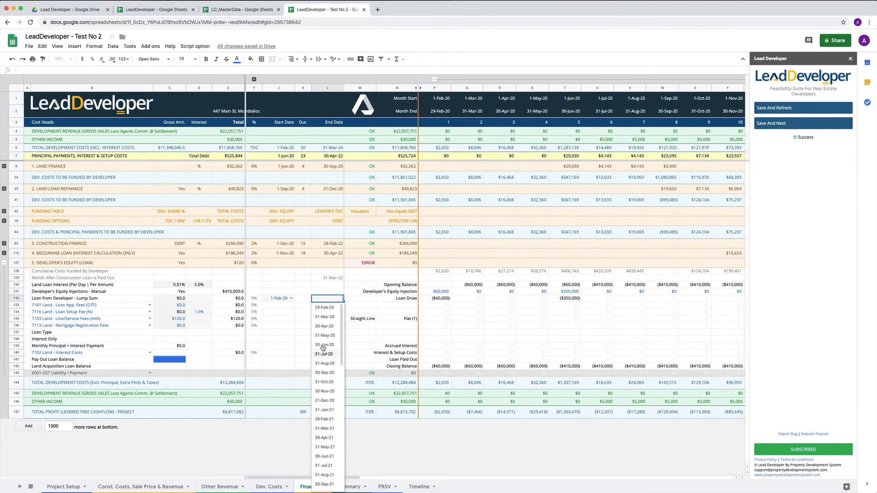
click(306, 318)
click(323, 301)
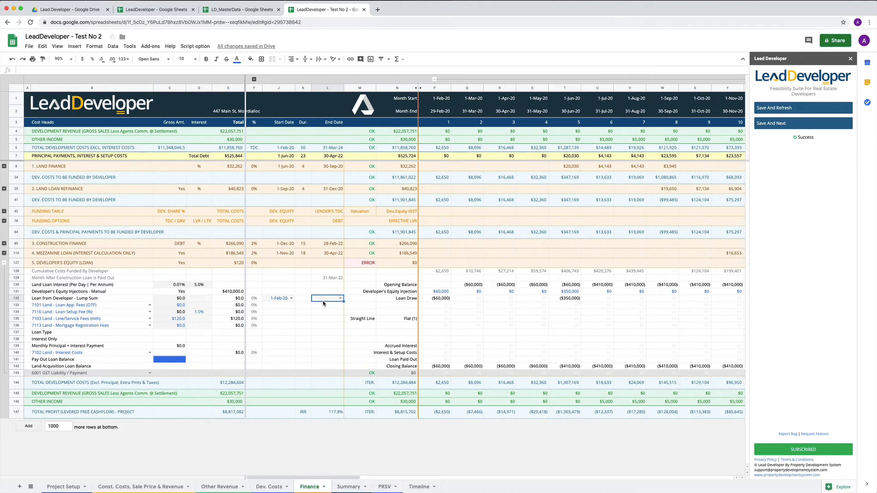
text(mar)
key(Down)
key(Down)
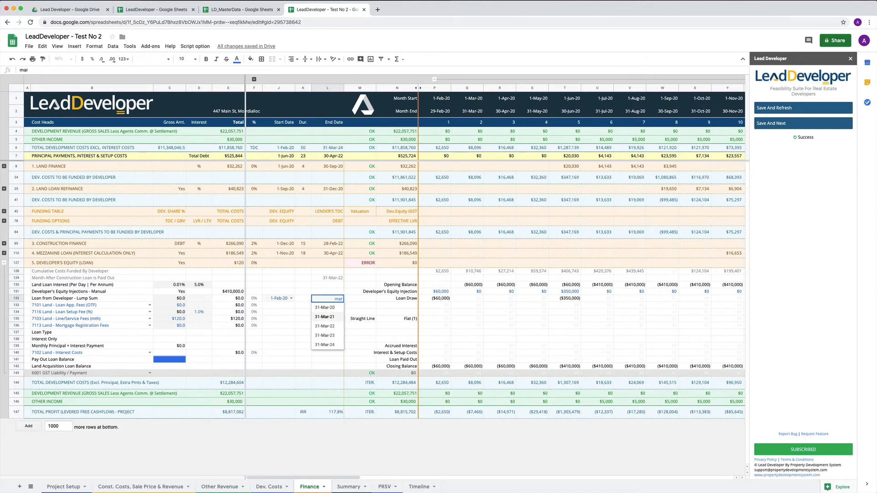
key(Return)
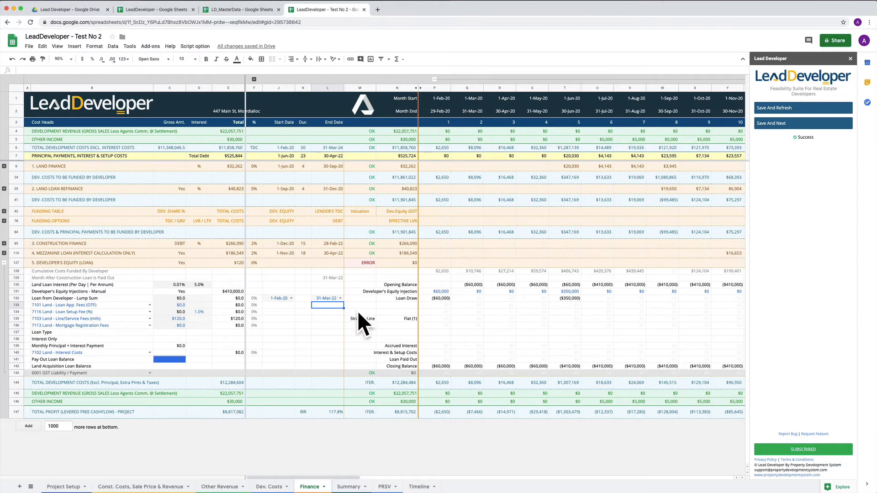
Step: Enter a manual developer's equity injection of 1000000 for the month starting 1-Aug-21
scroll(492, 313, right, 10)
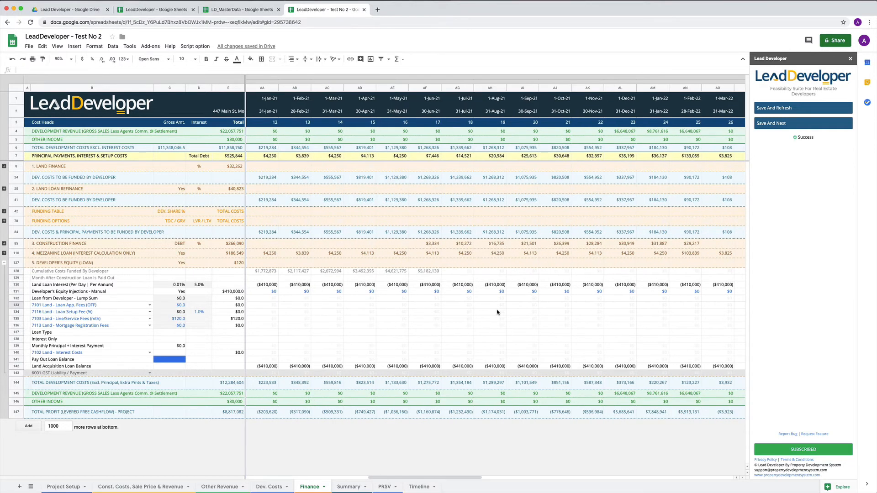
click(490, 292)
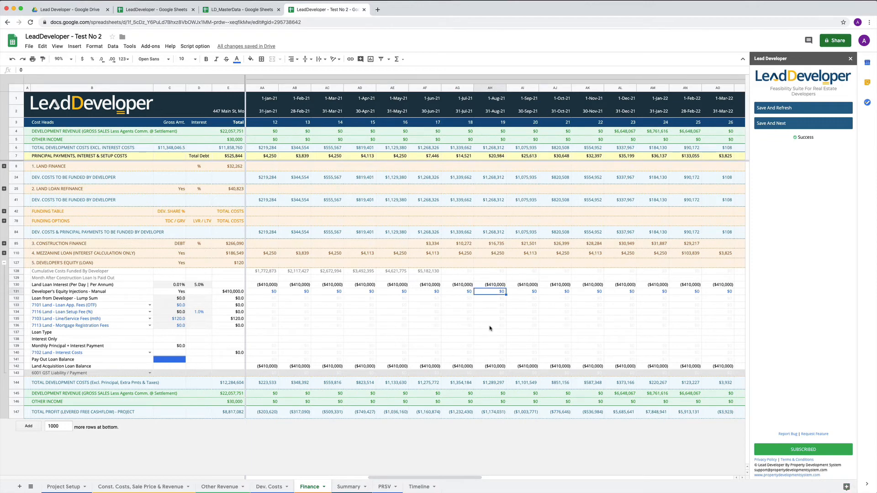
text(1000000)
key(Return)
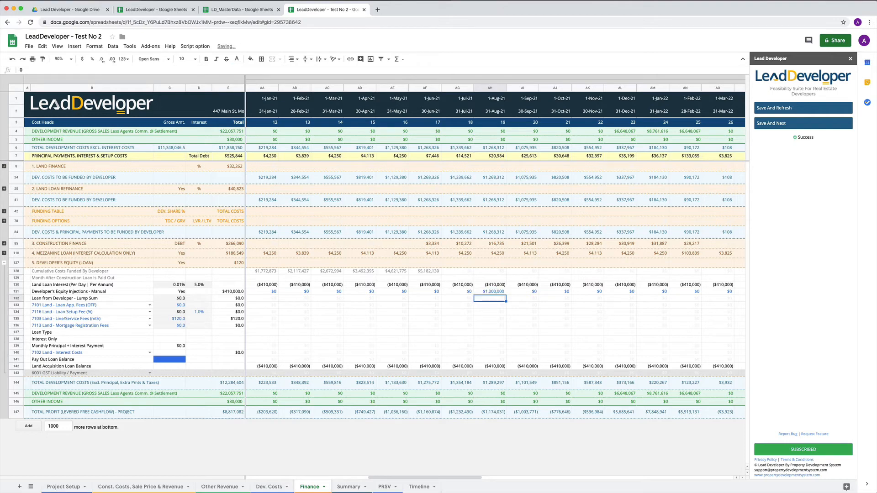
key(Up)
scroll(519, 330, left, 12)
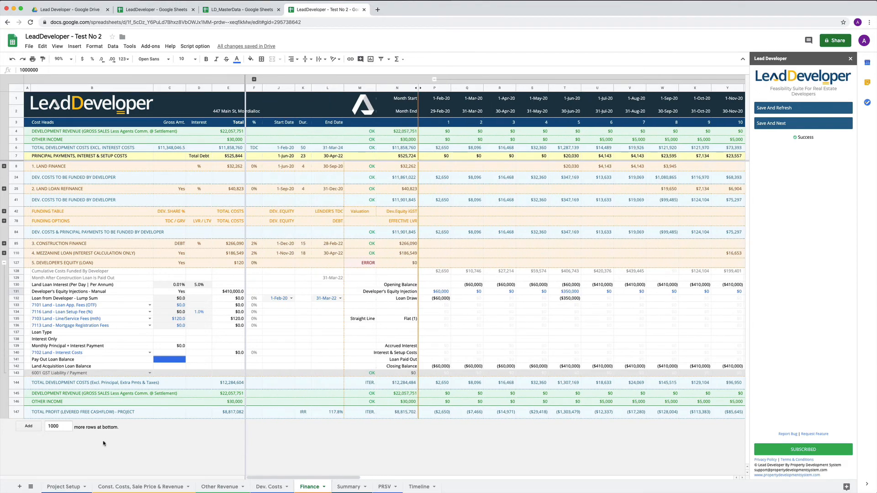
Step: Check the Developer's Loan settings on the Project Setup sheet, and save and refresh the Finance sheet
click(64, 486)
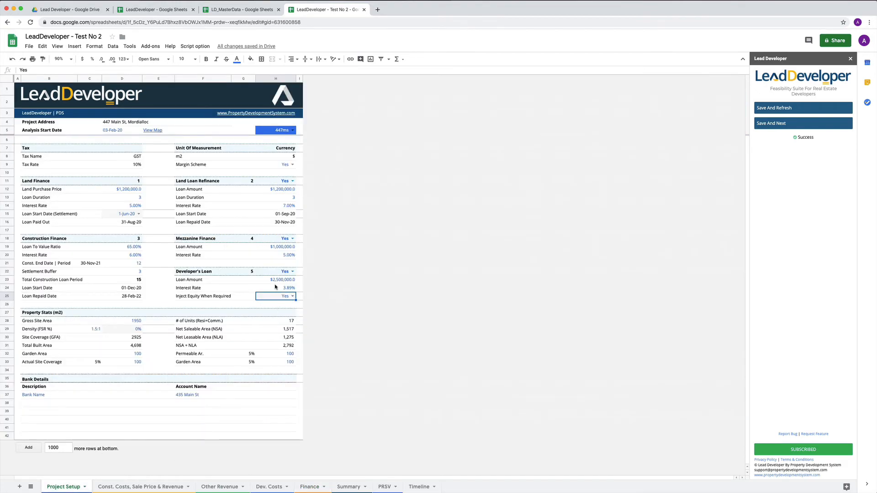
click(305, 487)
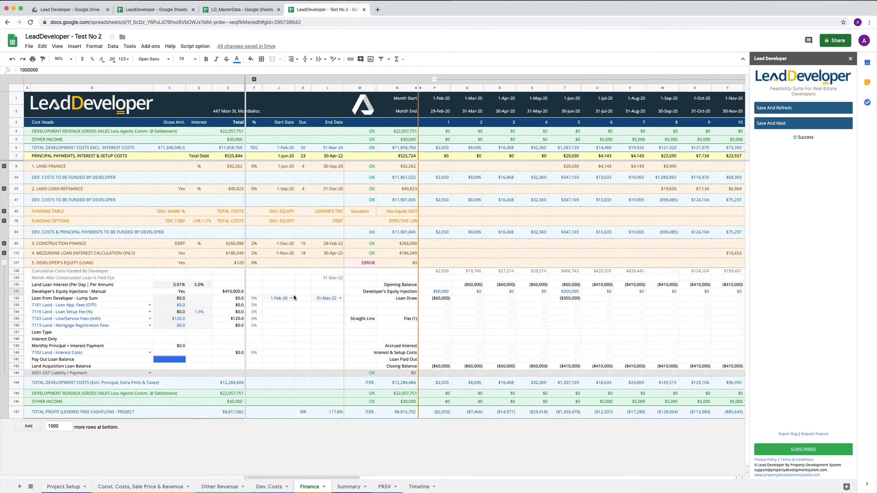
click(801, 108)
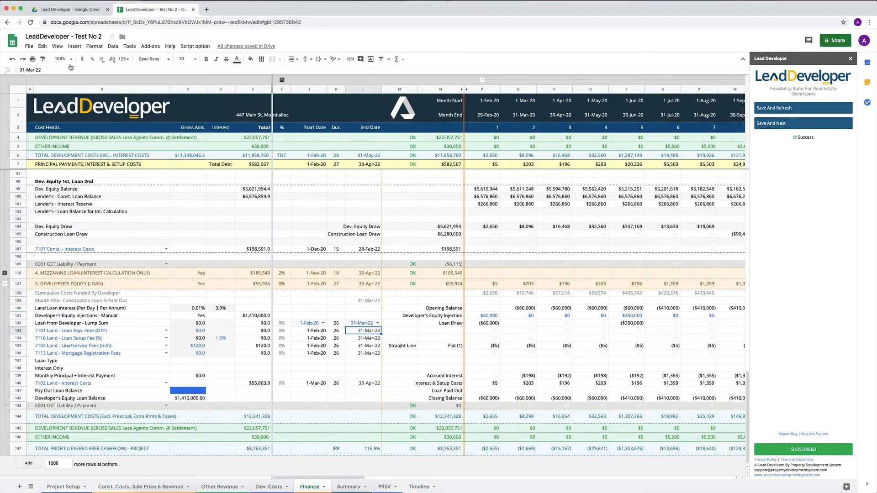
Step: Enlarge the Finance sheet to 125% and examine the equity injections, loan draws and balances across the months through early 2022
click(67, 60)
click(69, 108)
click(64, 59)
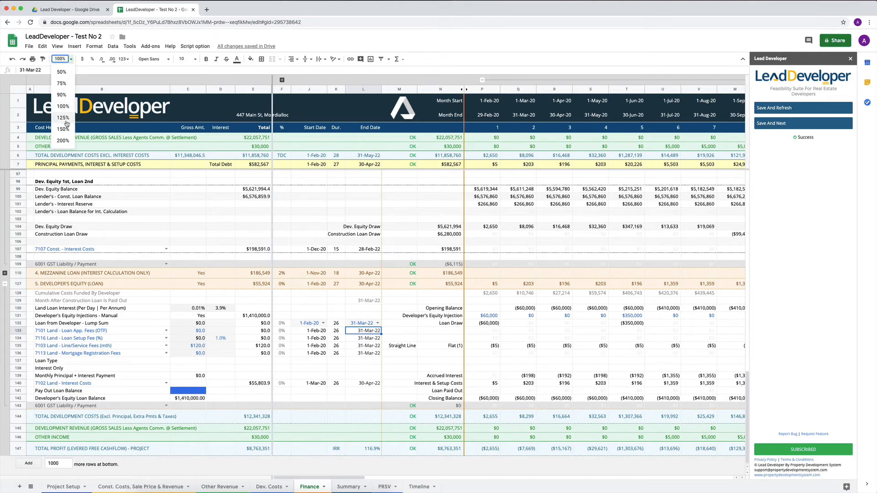
click(65, 118)
scroll(320, 244, down, 3)
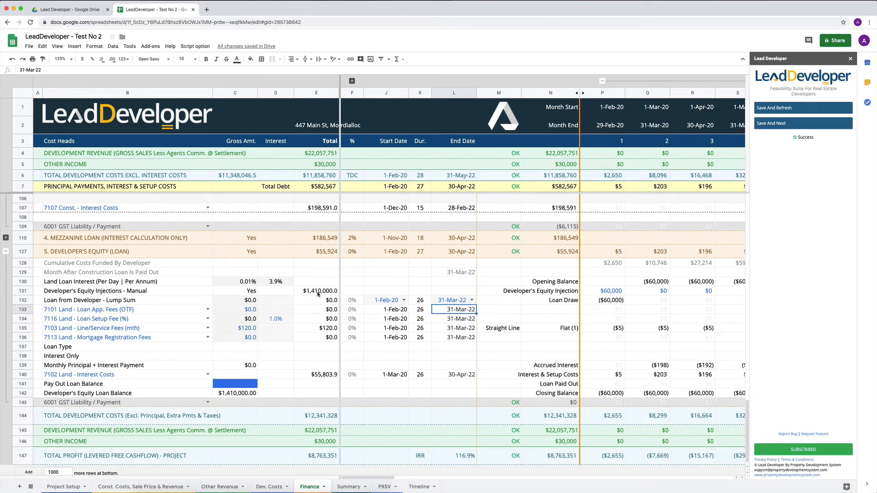
scroll(457, 292, right, 10)
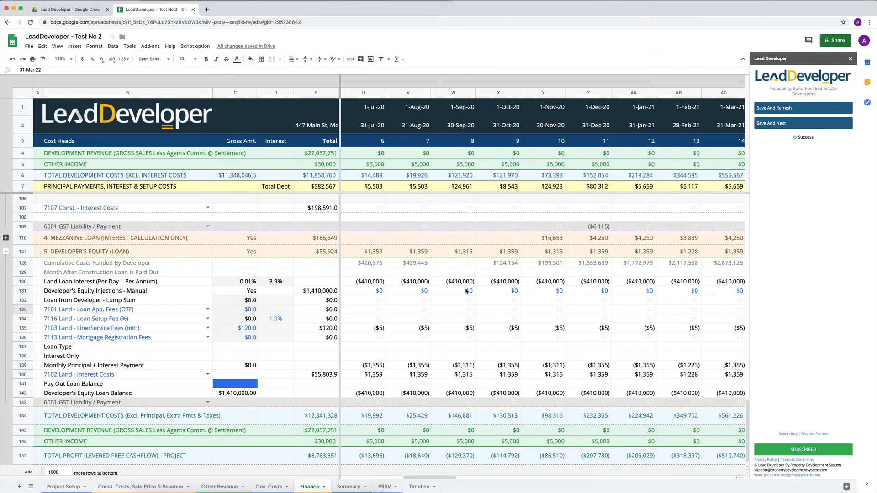
scroll(406, 291, left, 5)
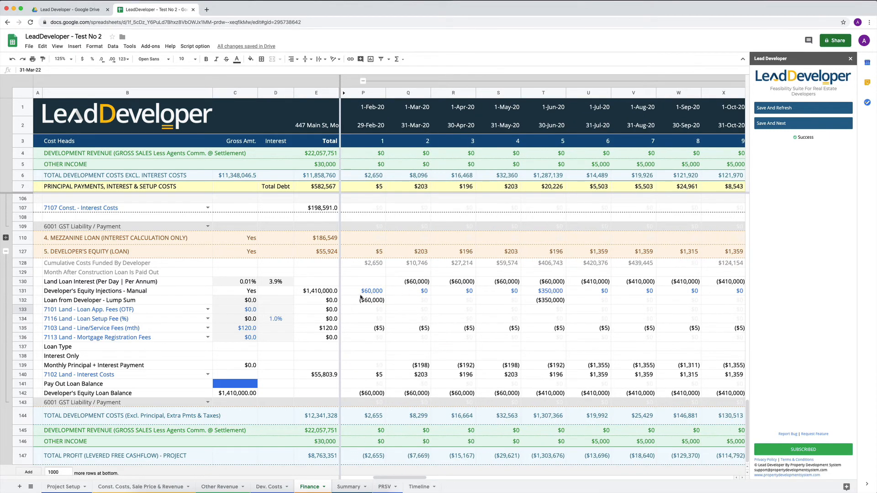
scroll(504, 292, right, 8)
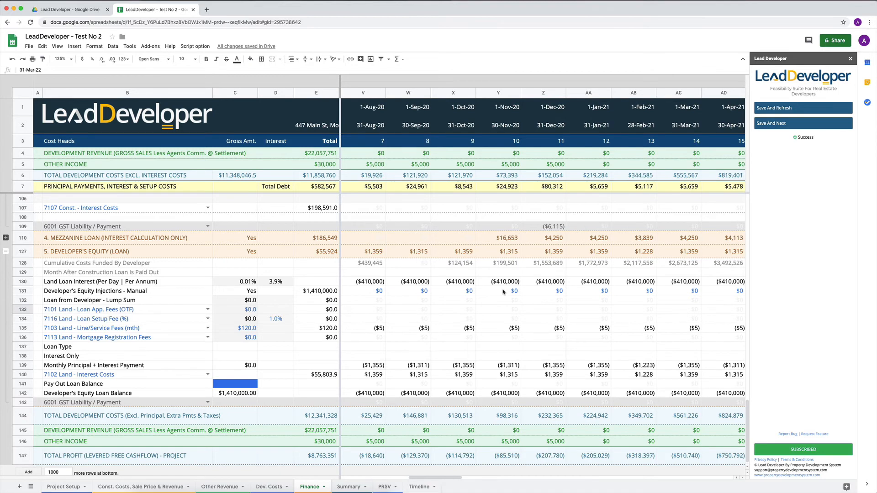
scroll(503, 292, right, 5)
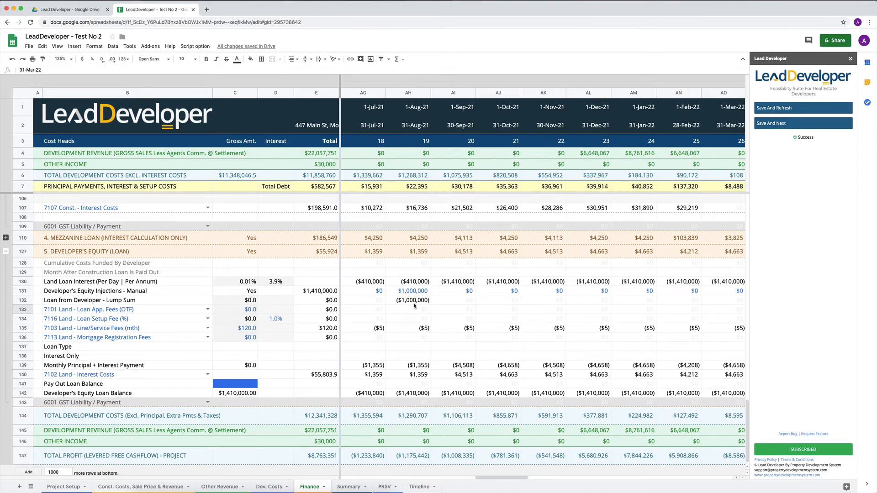
scroll(415, 305, left, 15)
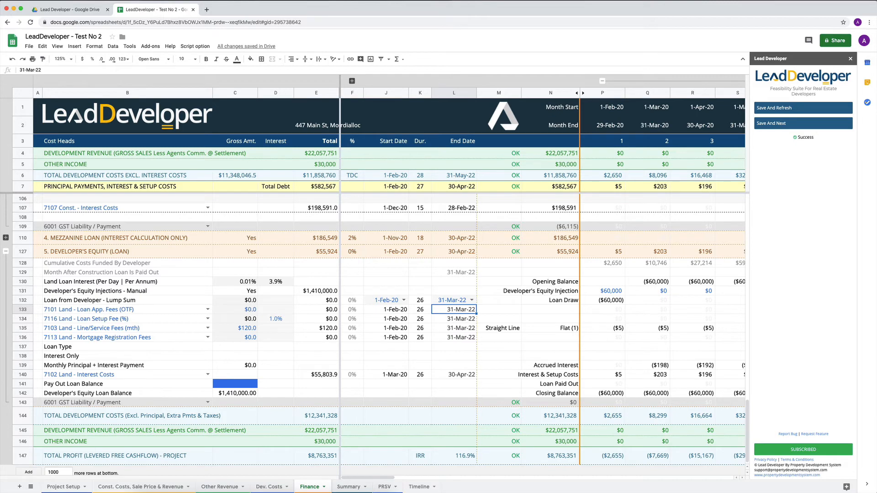
Step: Set Inject Equity When Required to No for the Developer's Loan on the Project Setup sheet
click(64, 487)
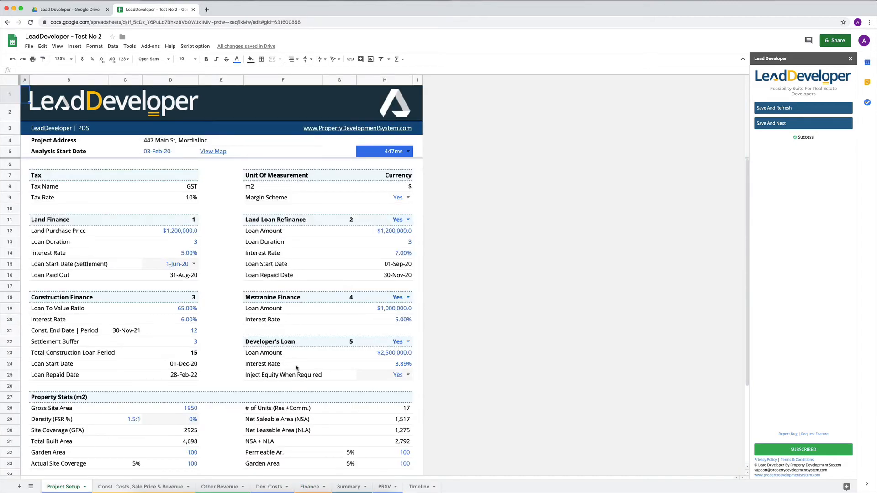
click(265, 377)
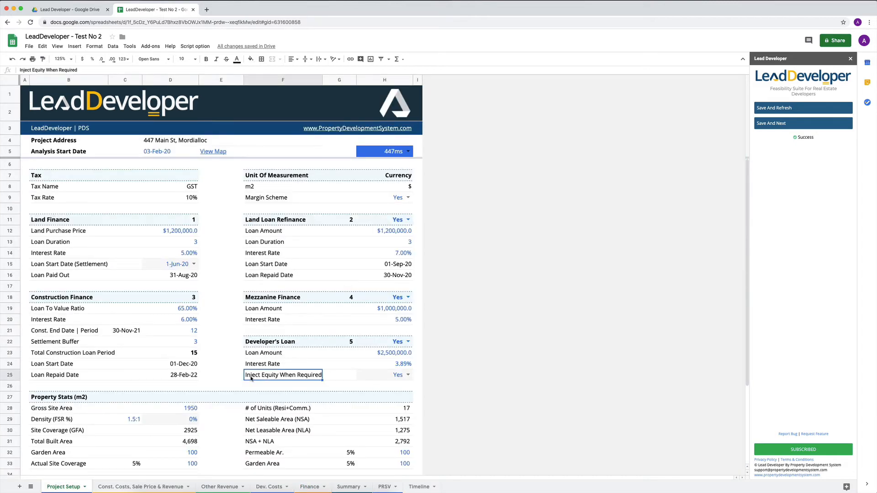
click(367, 377)
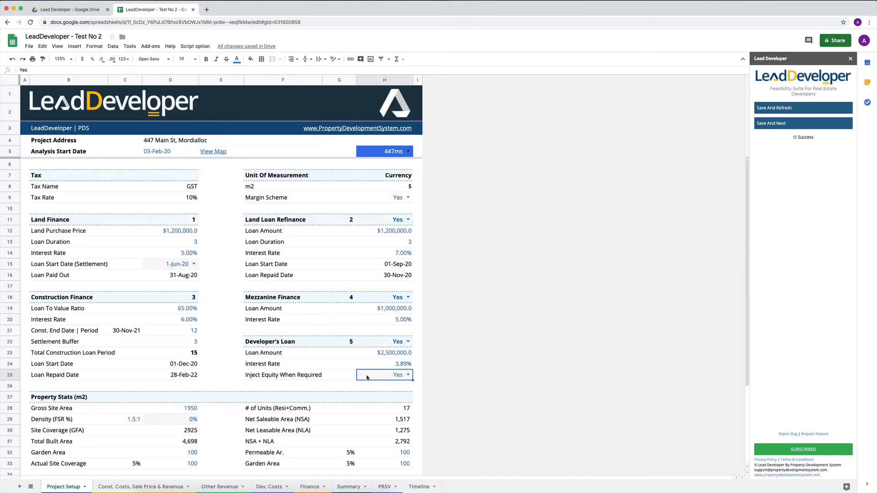
click(407, 375)
click(384, 394)
click(388, 358)
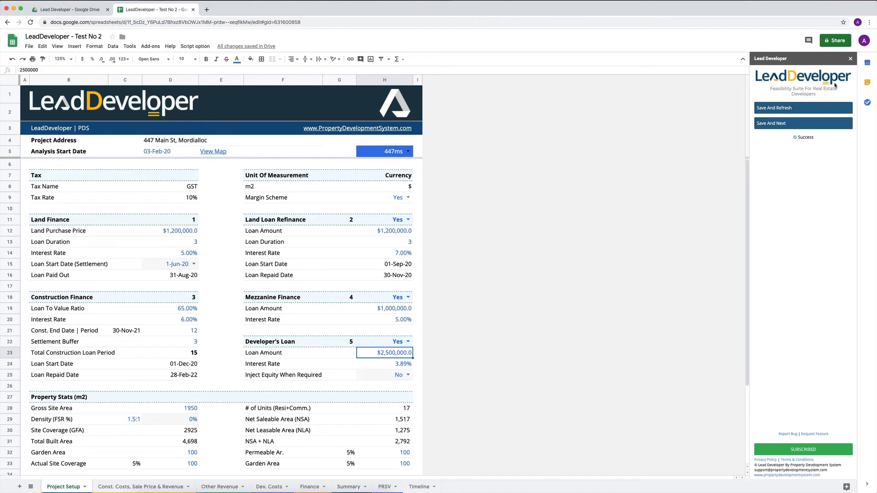
Step: Save and refresh the Project Setup sheet and the Finance sheet to recalculate the developer's loan
click(787, 110)
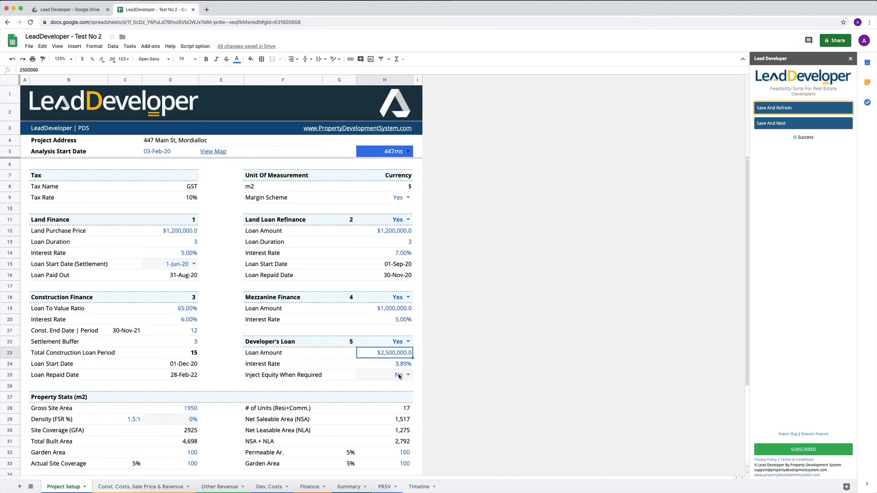
click(309, 487)
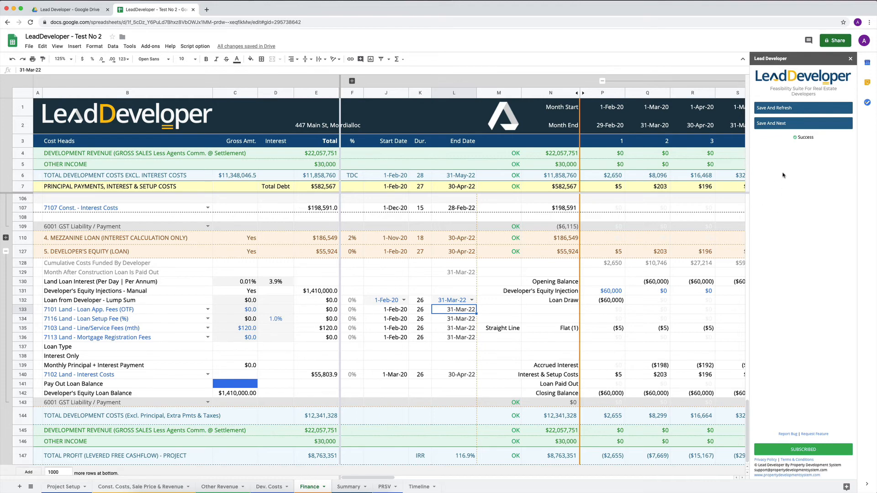
click(775, 115)
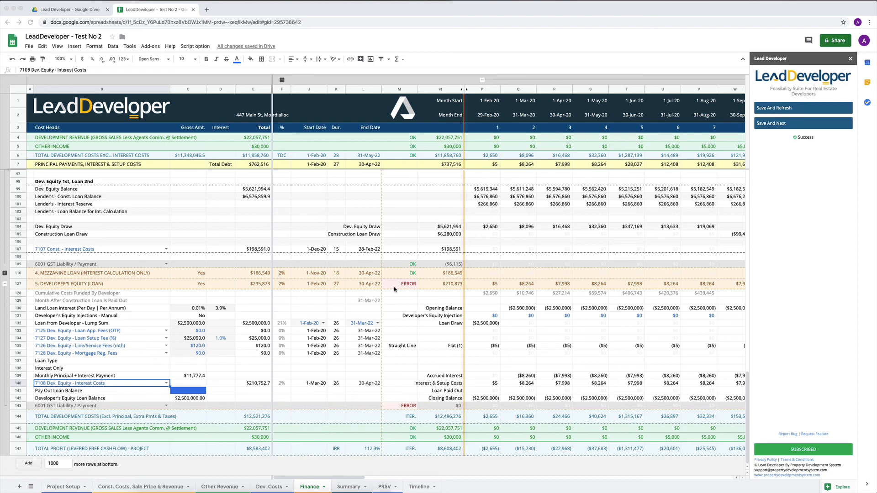
Step: Set the Pay Out Loan Balance of the developer's equity loan to 2500000
click(197, 391)
text(2)
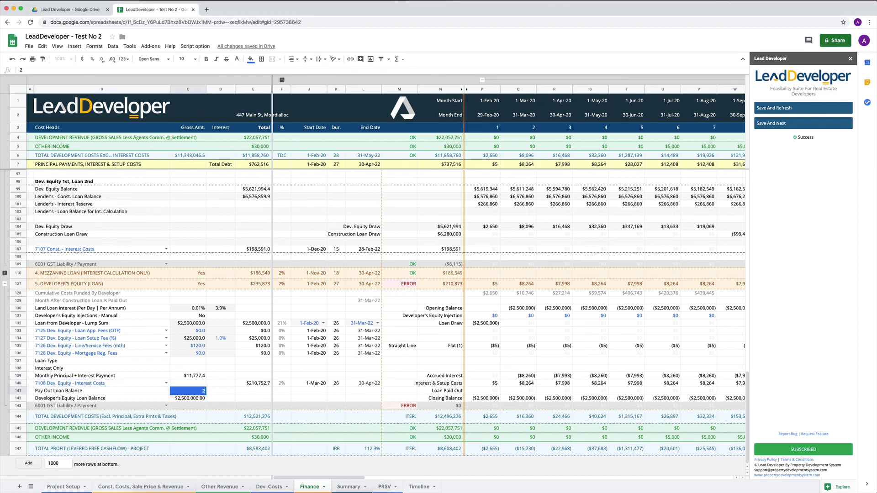
text(500000)
key(Return)
key(Up)
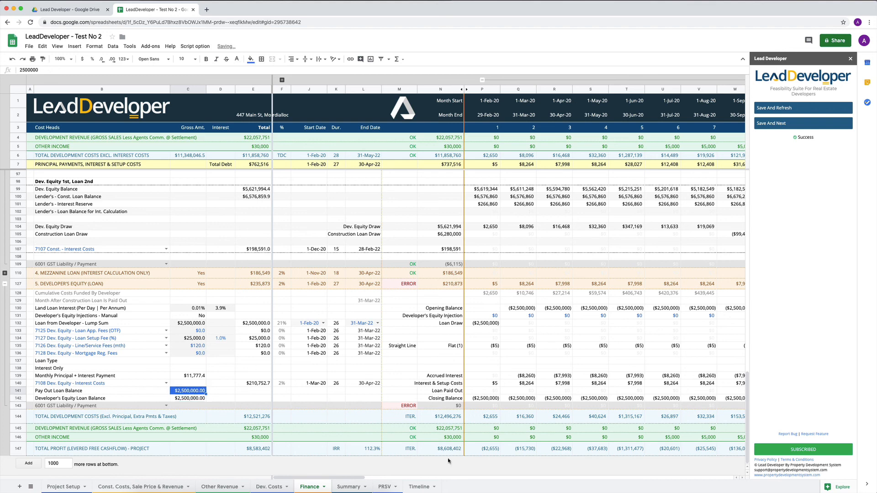
Step: Save and refresh the Finance sheet, and review the developer's equity loan rows and monthly cash flow
click(778, 109)
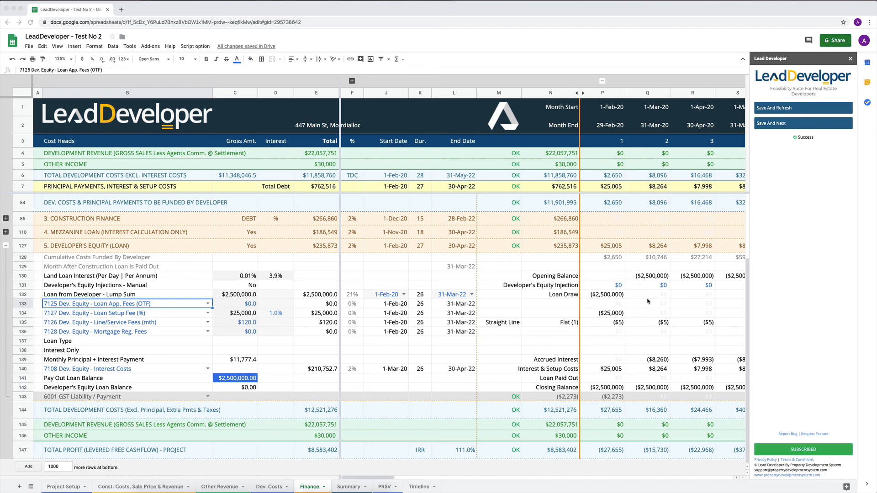
scroll(370, 314, right, 3)
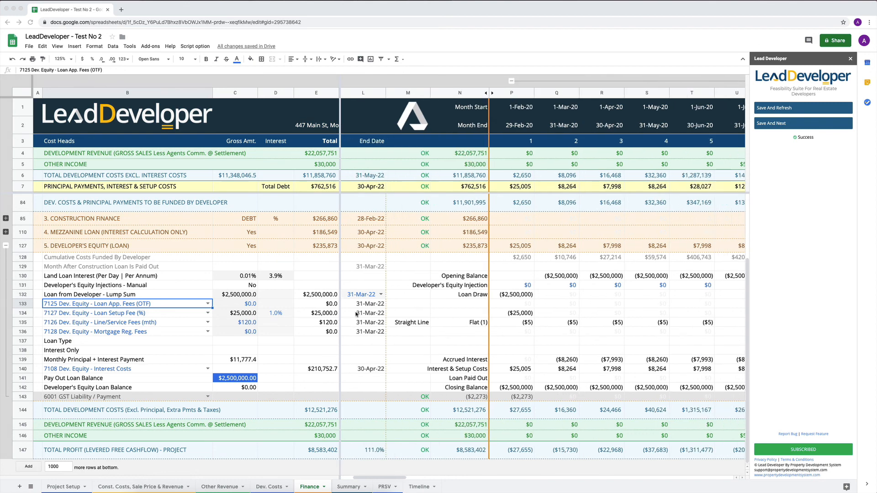
scroll(356, 315, left, 3)
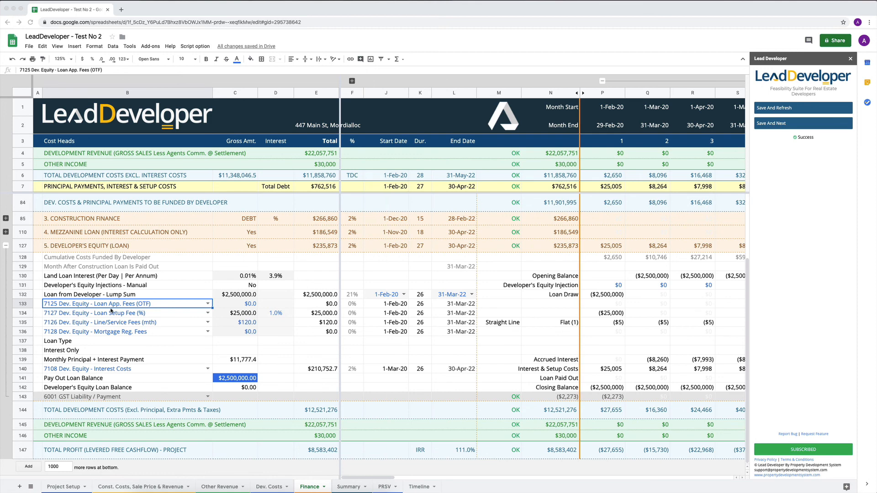